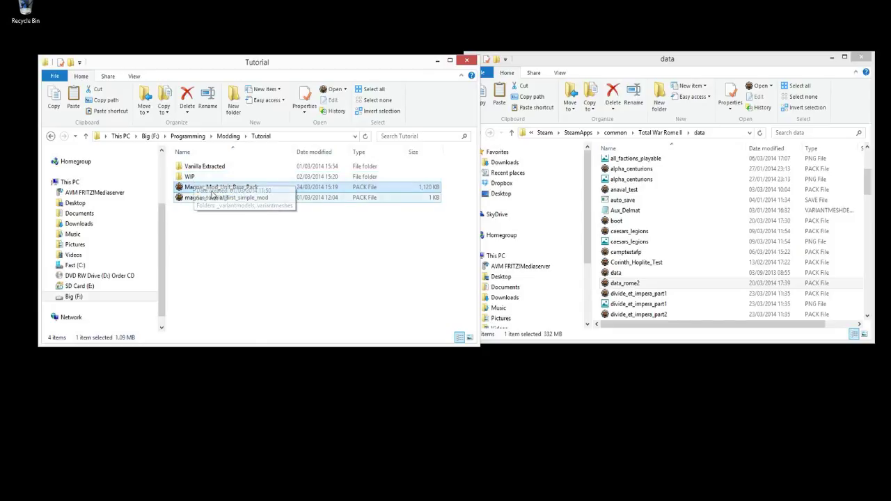
Step: Select the Vanilla Extracted folder in the Tutorial modding folder
left_click(216, 170)
Step: Open Vanilla Extracted in a new right-side window at variantmeshes\variantmeshdefinitions
right_click(216, 171)
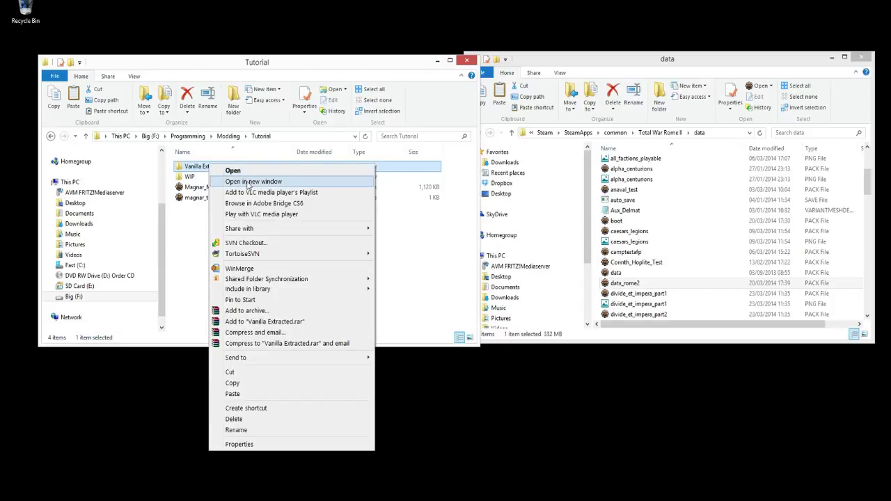
left_click(248, 182)
left_click_drag(287, 105, 626, 100)
double_click(589, 202)
left_click(604, 223)
double_click(604, 223)
left_click(445, 174)
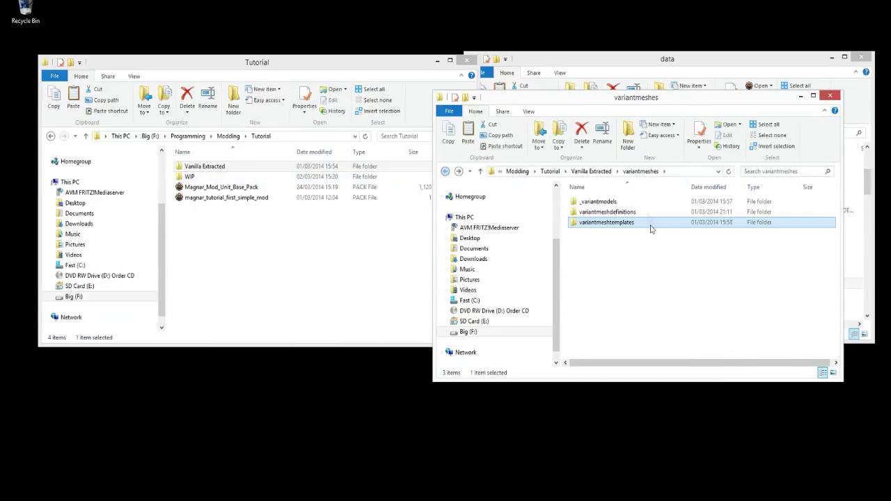
double_click(648, 212)
scroll(648, 238, "down", 7)
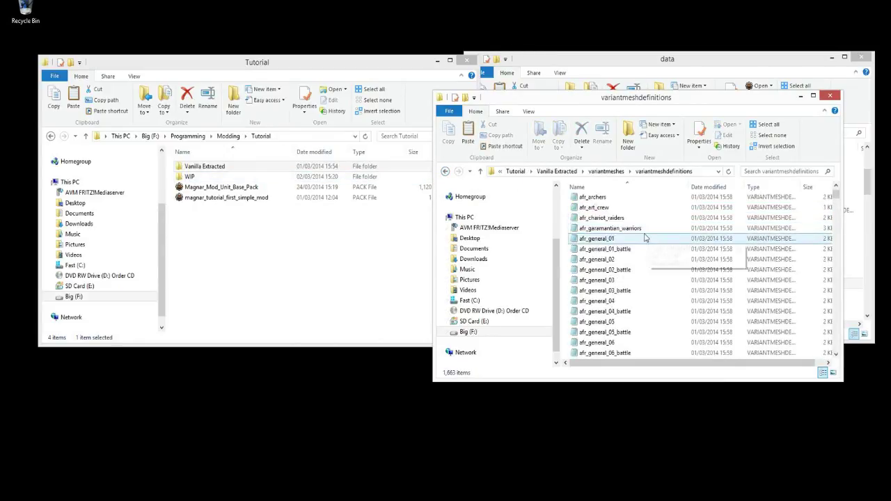
left_click_drag(839, 205, 853, 283)
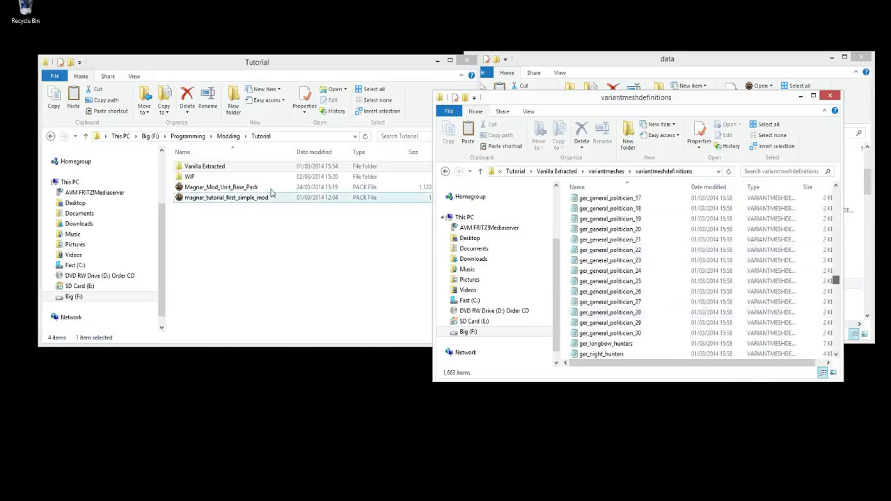
Step: Browse the Tutorial window to WIP\variantmeshes\variantmeshdefinitions beside the vanilla window
double_click(187, 177)
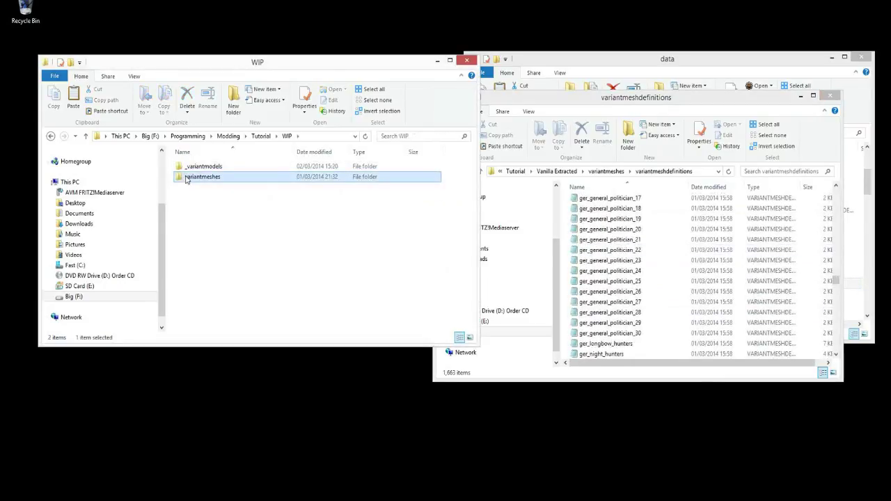
double_click(187, 177)
double_click(190, 165)
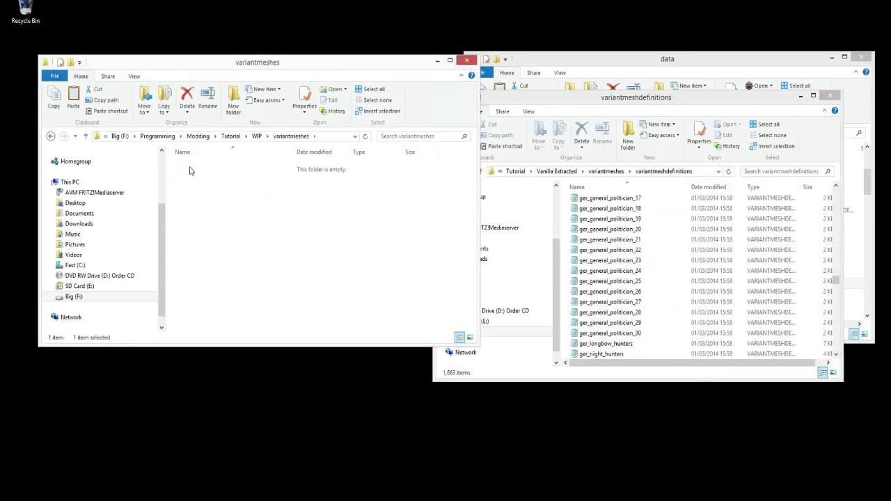
left_click(766, 260)
left_click_drag(835, 280, 837, 288)
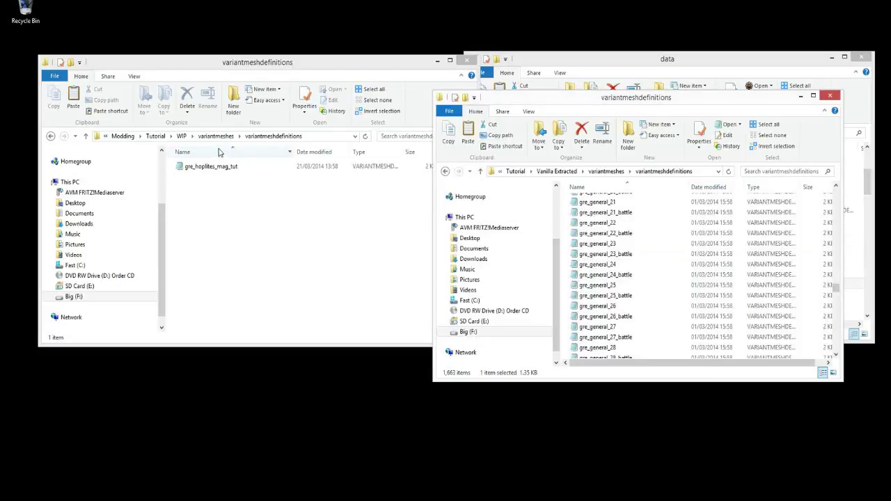
scroll(838, 289, "up", 4)
left_click_drag(835, 289, 844, 299)
Step: Copy the vanilla ibe_scutarii variant mesh definition file
left_click(616, 248)
scroll(617, 244, "down", 6)
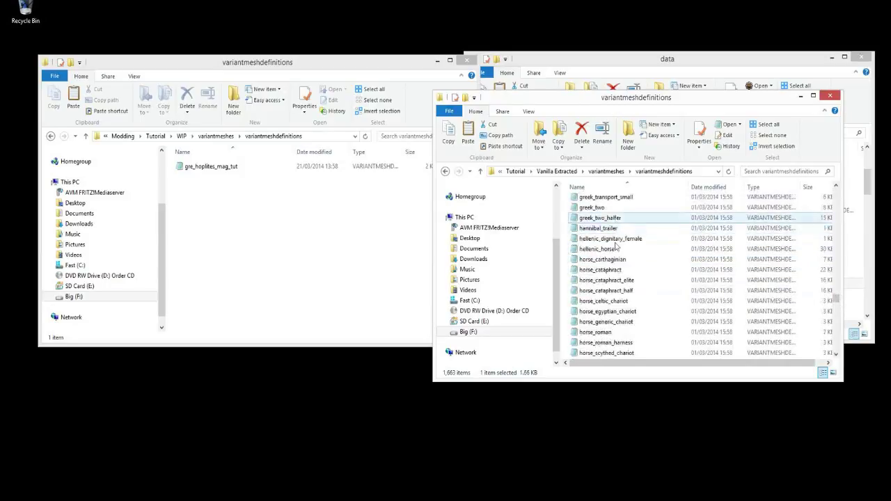
scroll(619, 237, "down", 15)
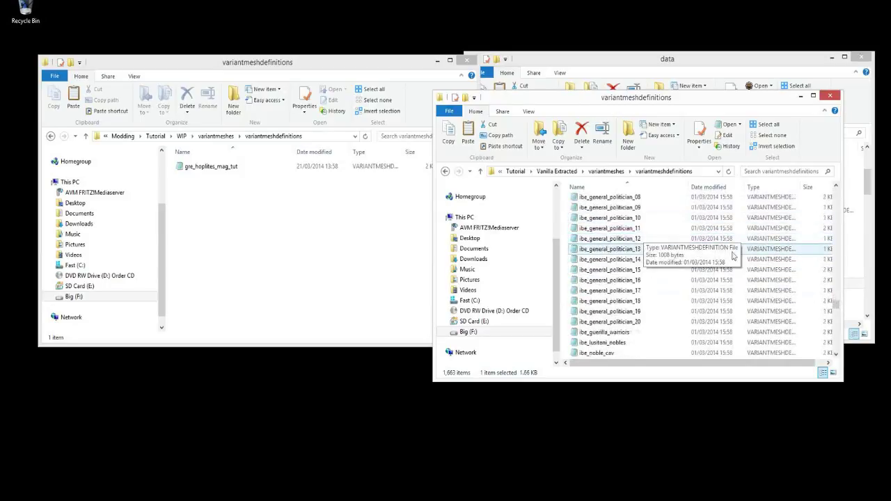
scroll(646, 234, "down", 3)
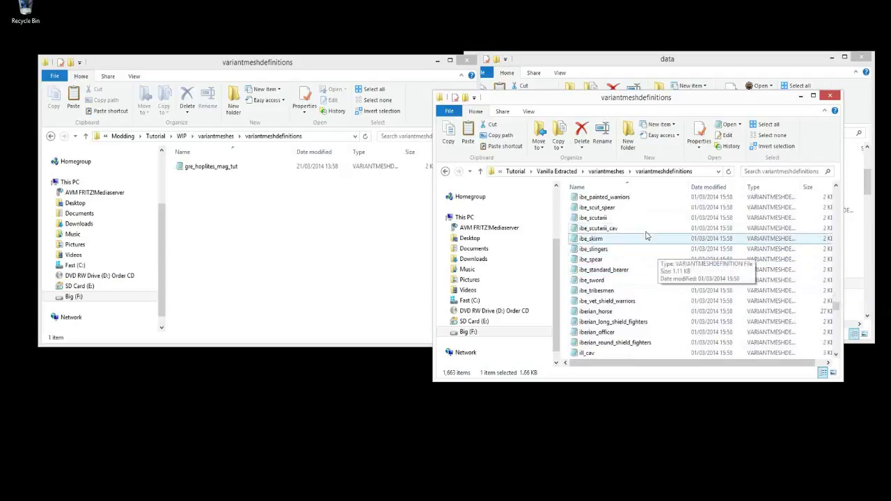
left_click(645, 221)
key("ctrl+c")
Step: Paste ibe_scutarii into the WIP definitions folder and rename the copy mag_tut_sword
left_click(370, 230)
key("ctrl+v")
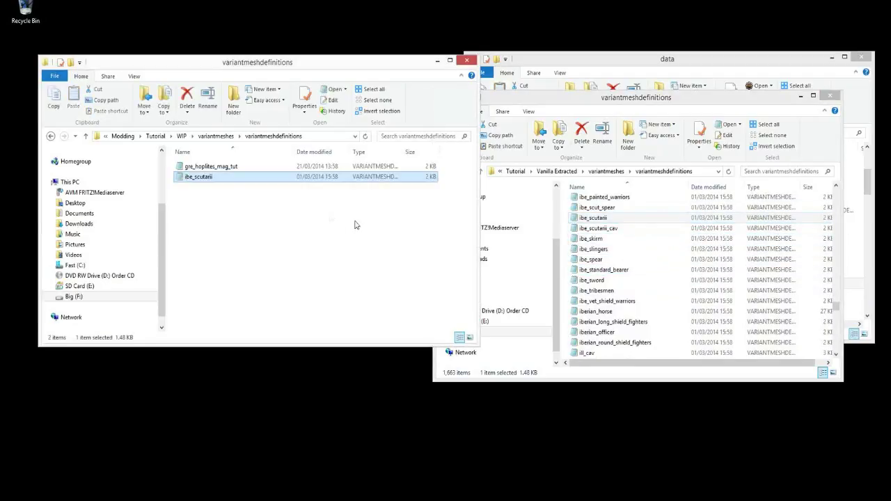
right_click(228, 177)
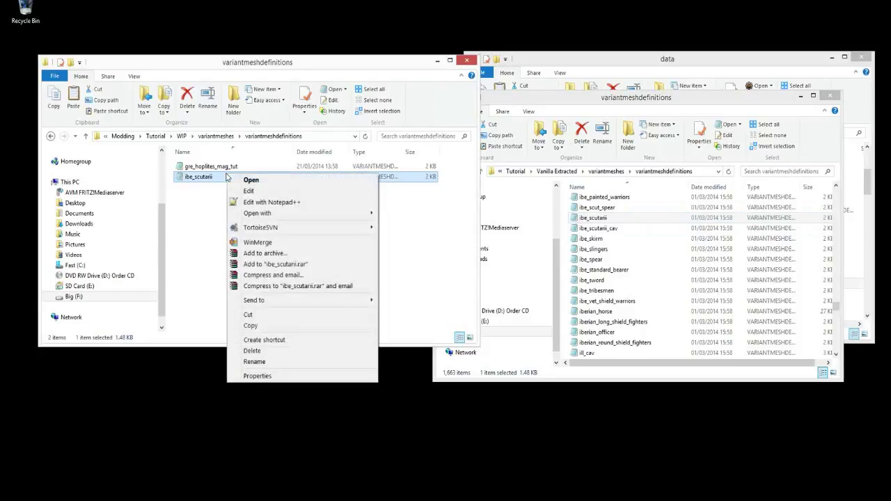
left_click(254, 362)
type("mag_tut")
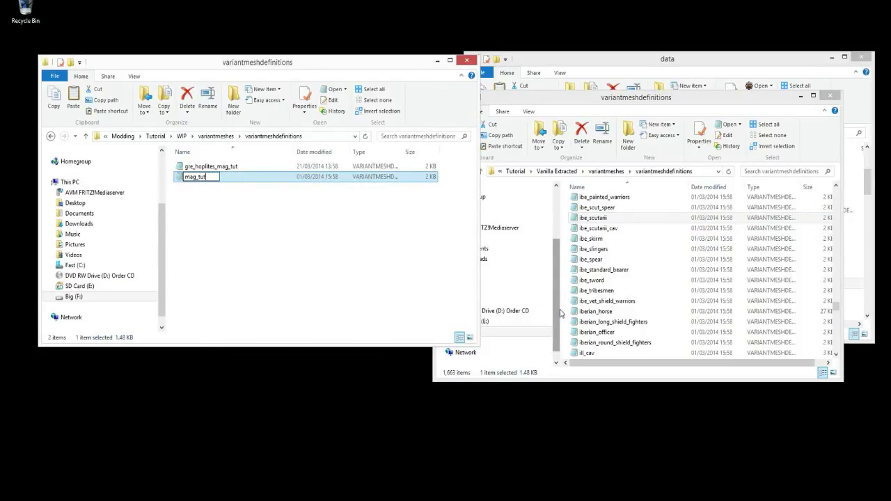
type("_sword")
key("Return")
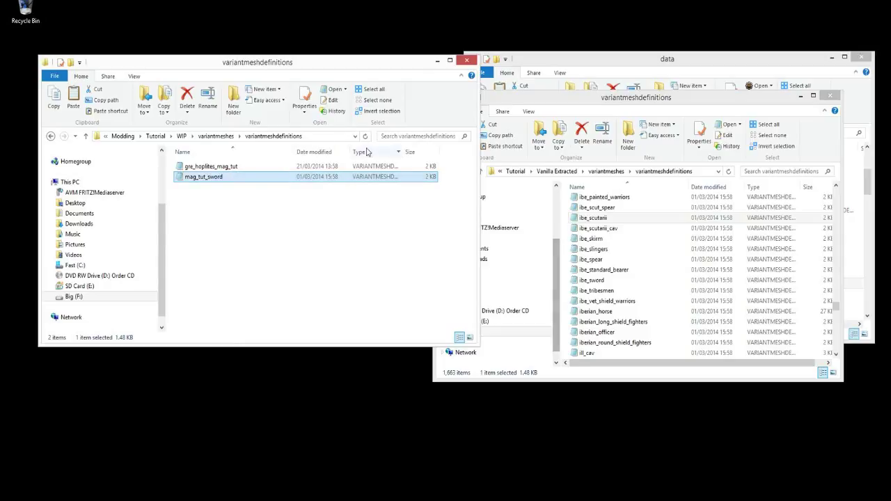
right_click(220, 178)
Step: Open mag_tut_sword in Notepad++ and inspect its pilum, kopis and iberian_scuta_patterns references
left_click(236, 203)
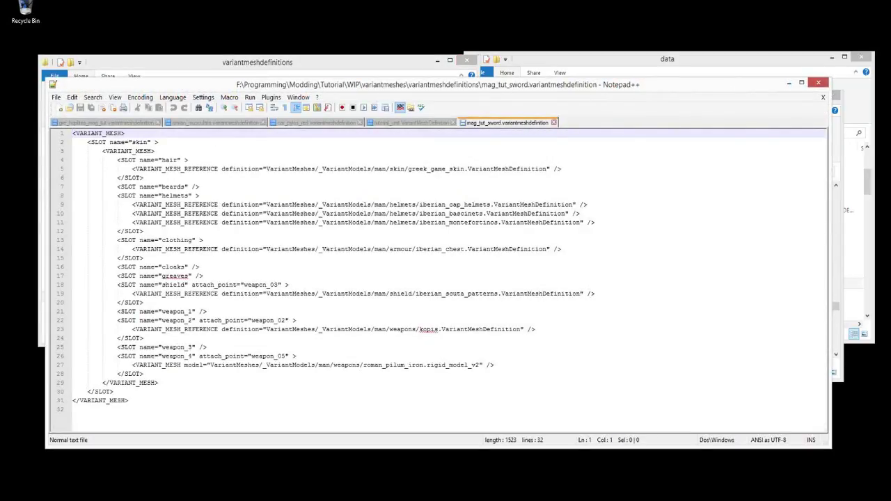
left_click_drag(495, 364, 118, 365)
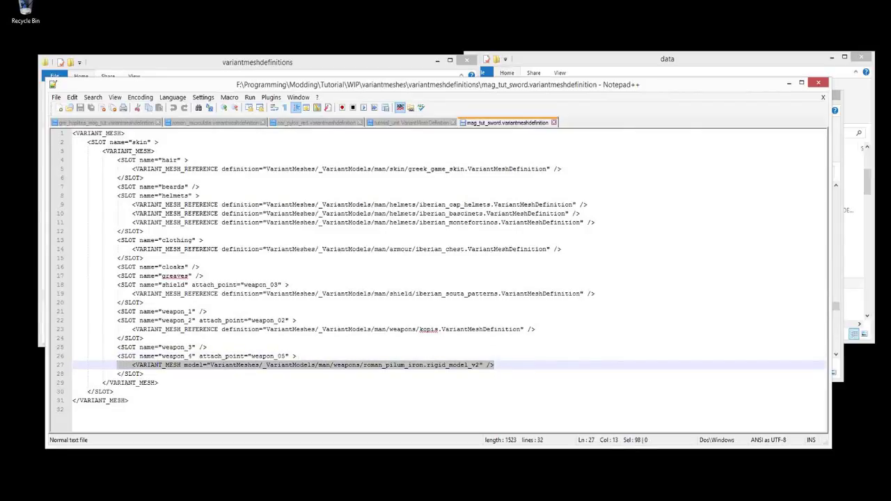
left_click_drag(534, 329, 133, 329)
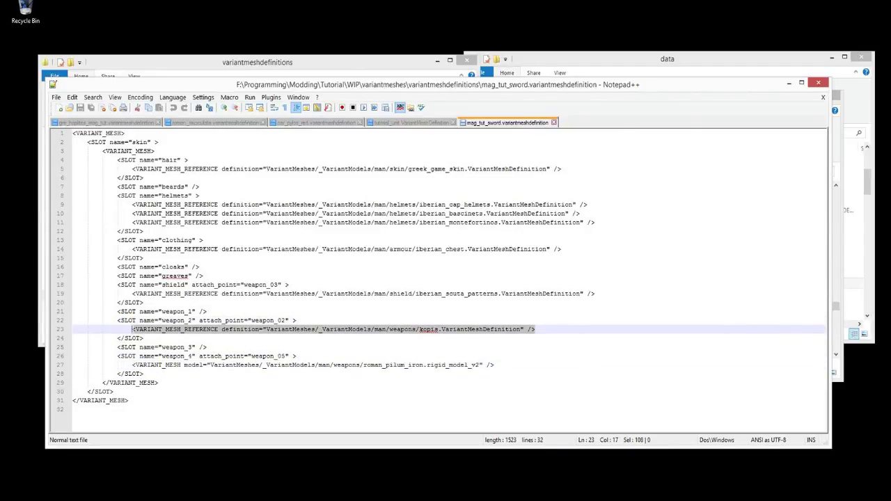
left_click_drag(416, 294, 501, 295)
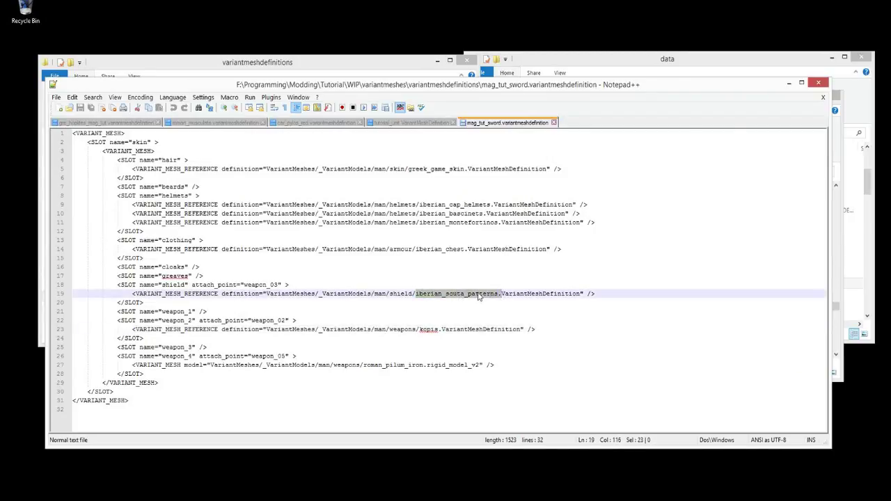
Step: Inspect the iberian_chest armour and three iberian helmet references, then close Notepad++
left_click(203, 240)
left_click_drag(468, 250, 417, 249)
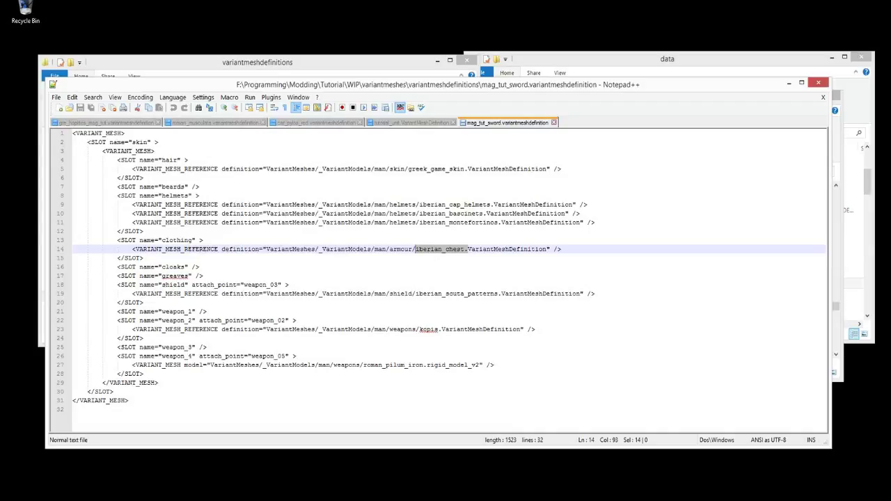
left_click_drag(487, 223, 443, 204)
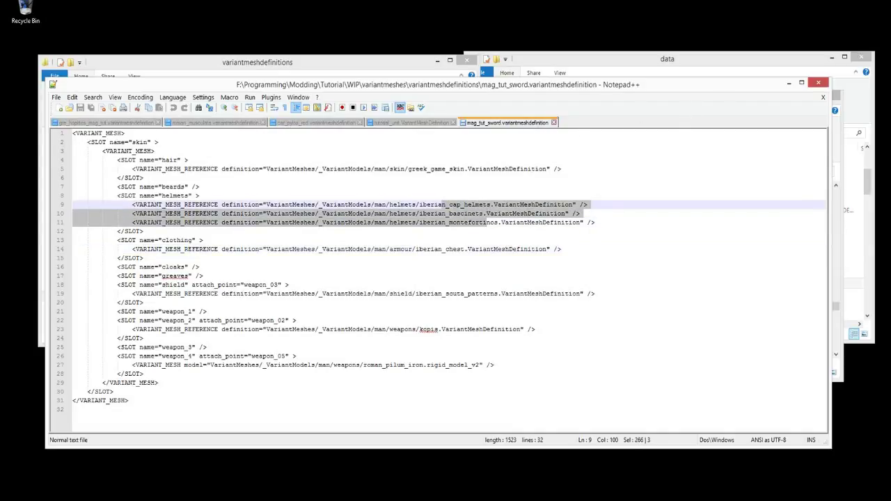
left_click(143, 338)
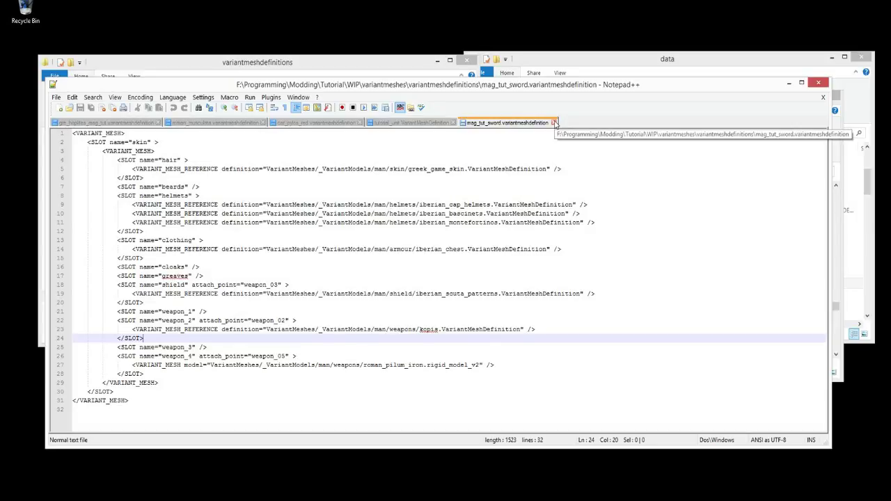
left_click(789, 83)
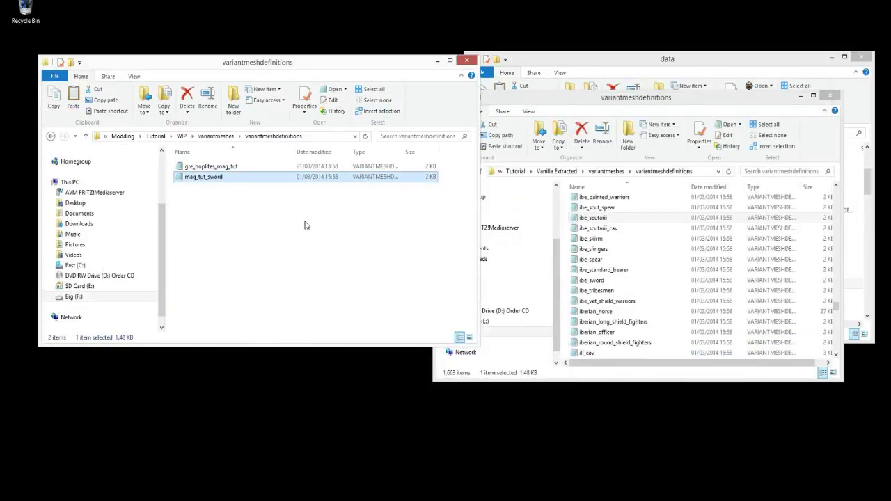
Step: Go up to the Tutorial folder and open Magnar_Mod_Unit_Base_Pack in Pack File Manager
left_click(181, 136)
left_click(263, 137)
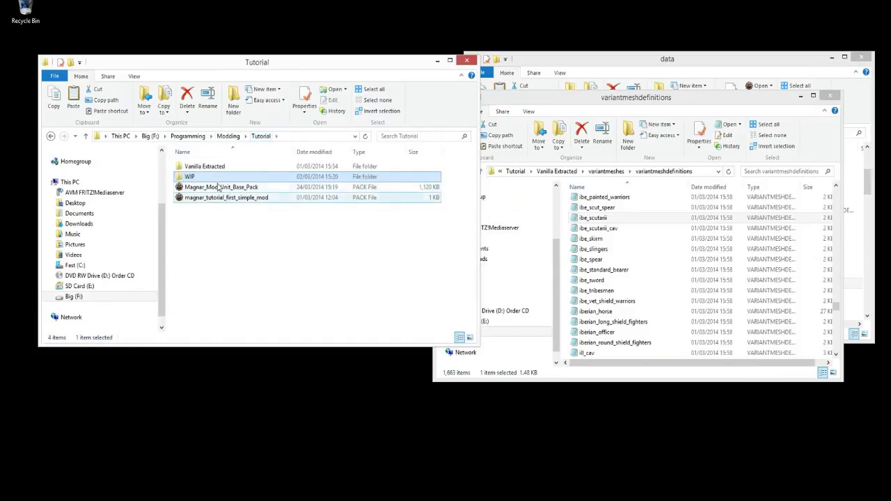
left_click(220, 188)
double_click(227, 187)
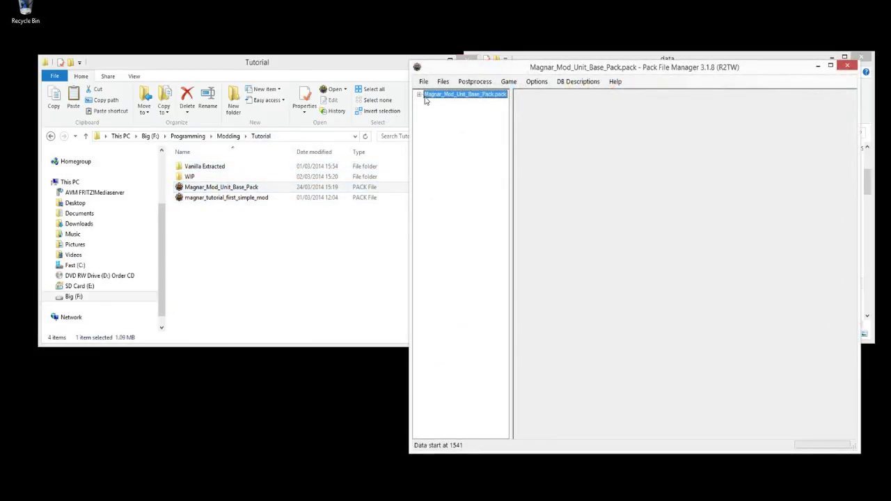
Step: Expand variantmeshes and choose Add > File(s) on the pack's variantmeshdefinitions folder
left_click(418, 95)
left_click(428, 126)
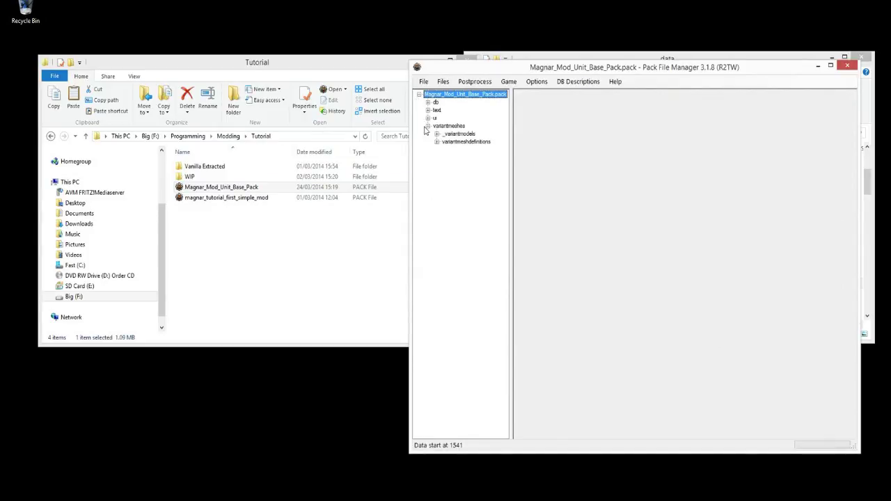
left_click(436, 142)
left_click(479, 143)
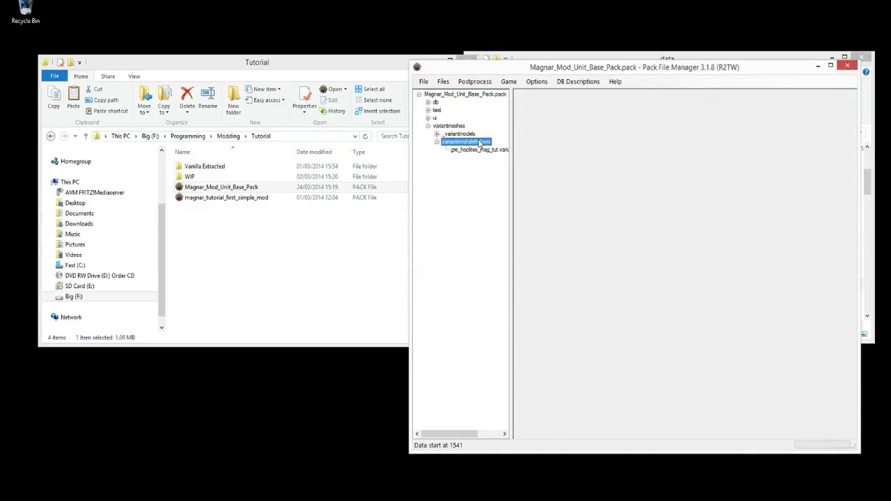
right_click(479, 143)
mouse_move(500, 146)
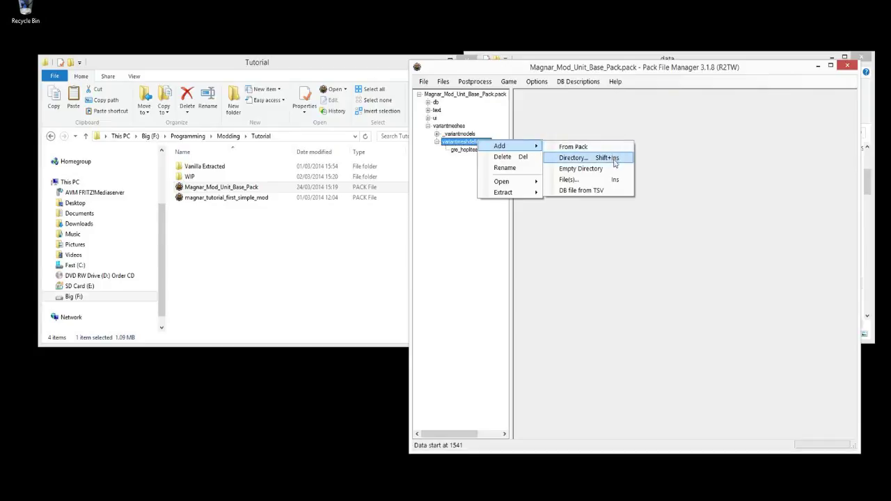
left_click(601, 182)
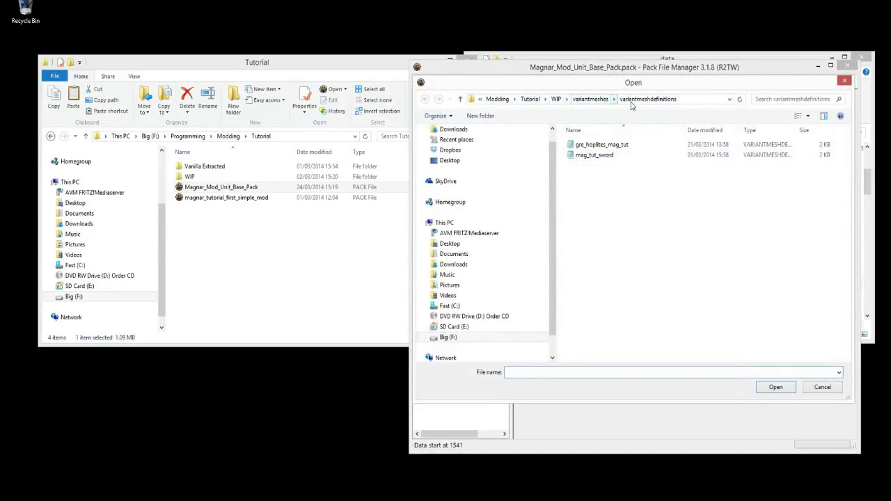
Step: Add mag_tut_sword to the pack's variantmeshdefinitions folder and save the pack
left_click(592, 155)
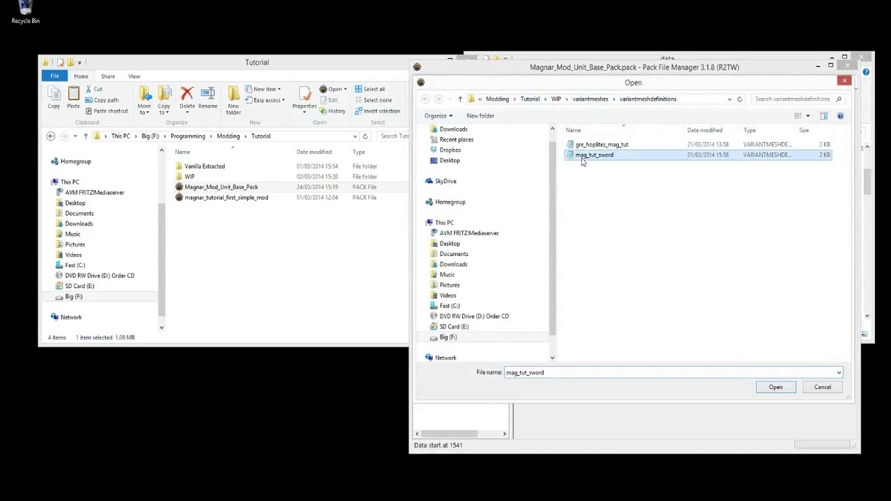
left_click(776, 387)
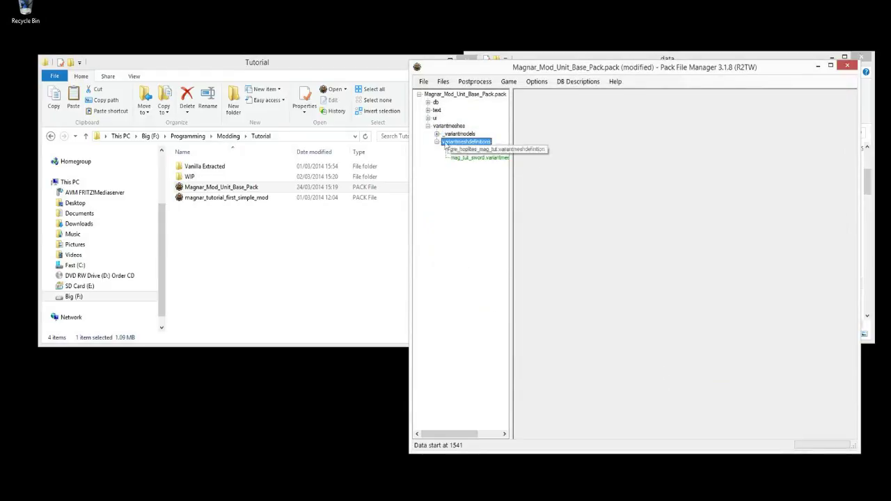
left_click(423, 81)
left_click(448, 137)
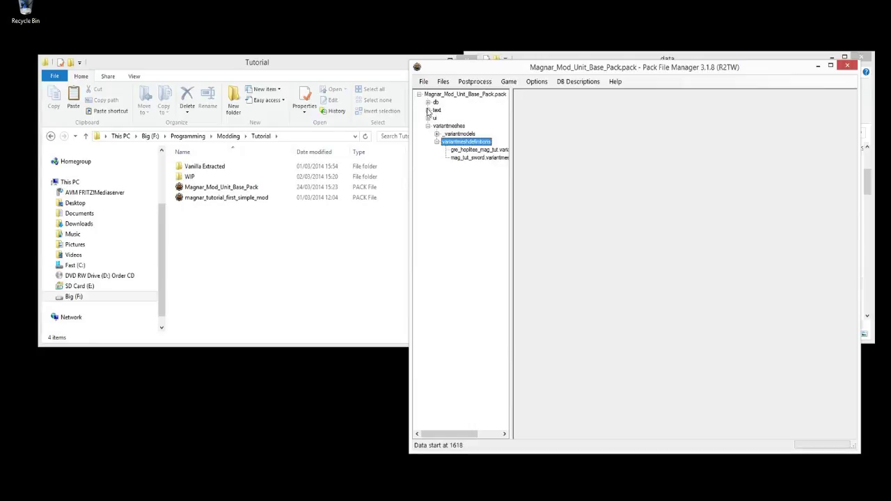
left_click(427, 103)
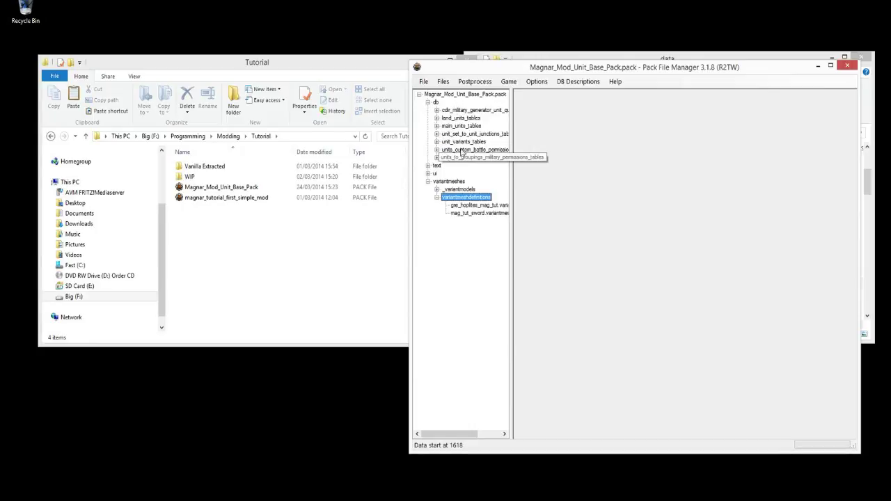
Step: Widen the tree and open the mag_tut_units_to_groupings_military_permissions table
left_click_drag(513, 136, 568, 138)
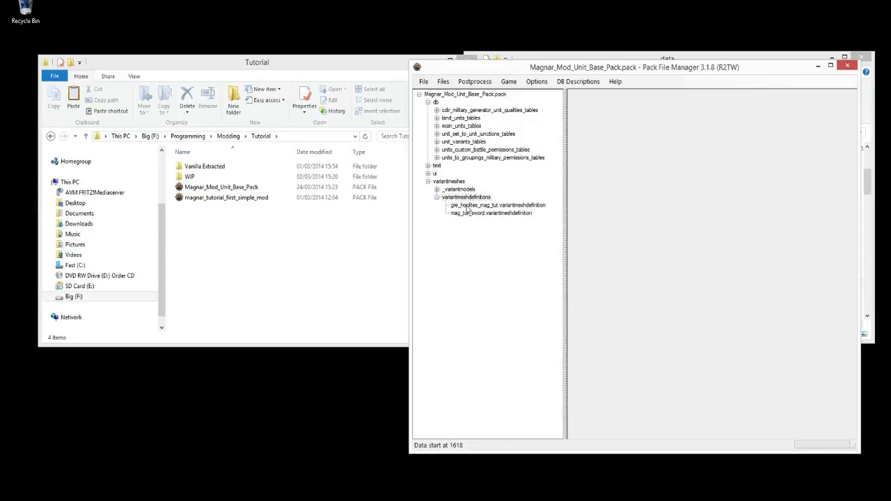
left_click(438, 159)
left_click(456, 166)
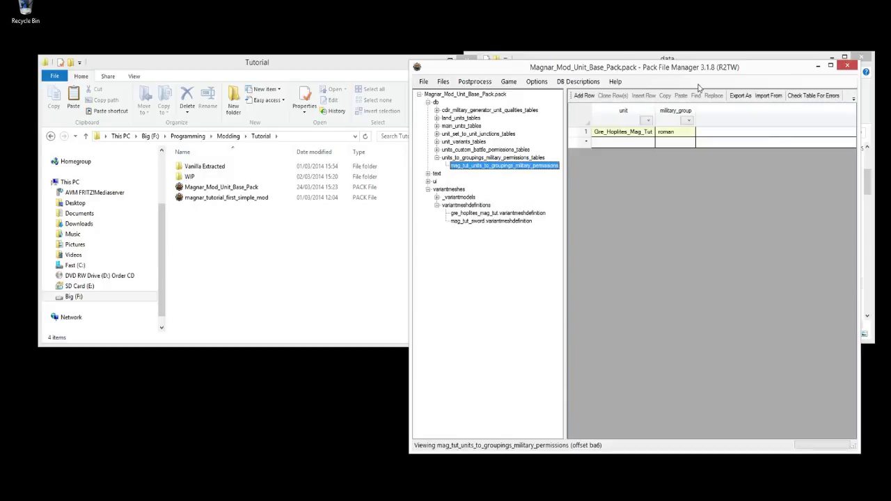
Step: Clone the Gre_Hoplites_Mag_Tut / roman row as row 2 and minimize the error list
left_click_drag(411, 169, 103, 168)
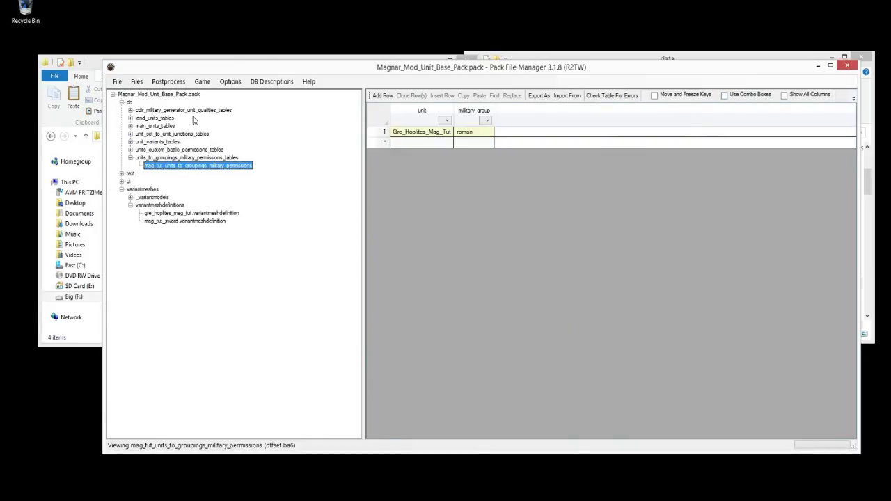
left_click_drag(104, 137, 357, 145)
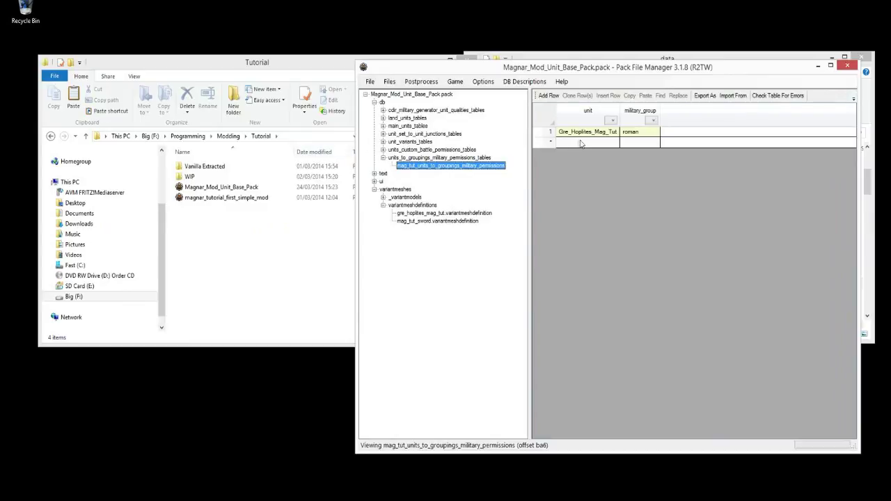
left_click(549, 132)
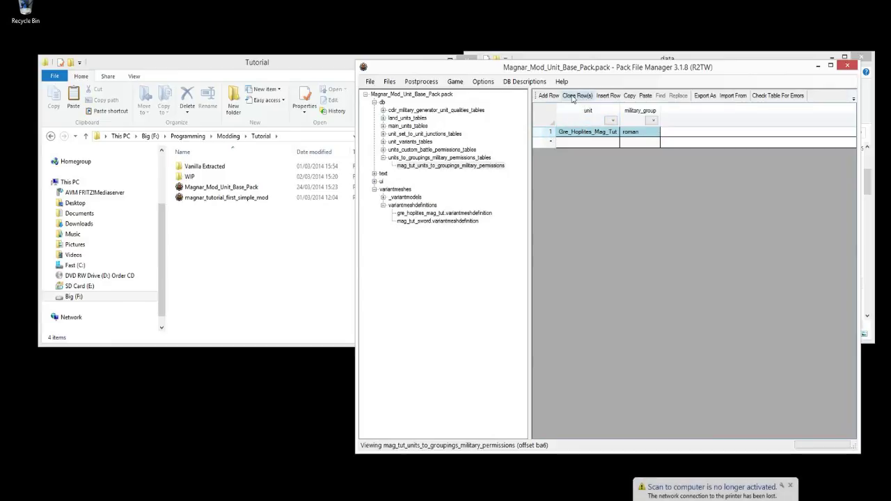
left_click(575, 96)
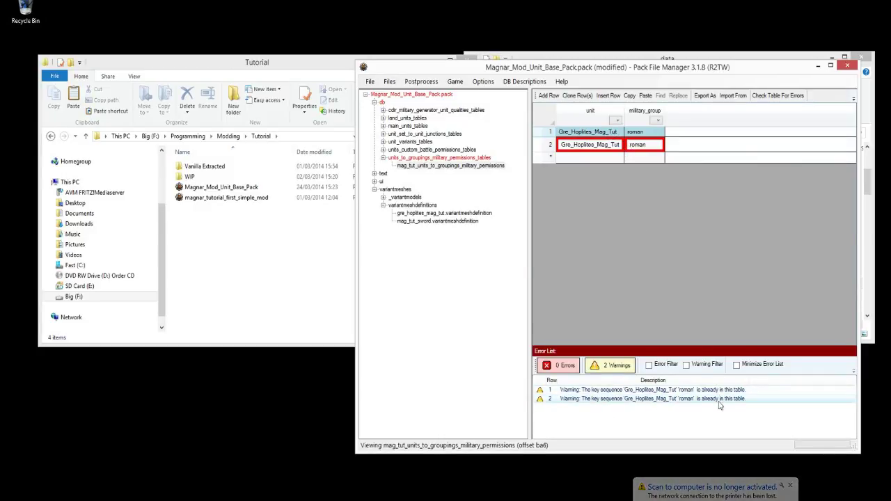
left_click(738, 366)
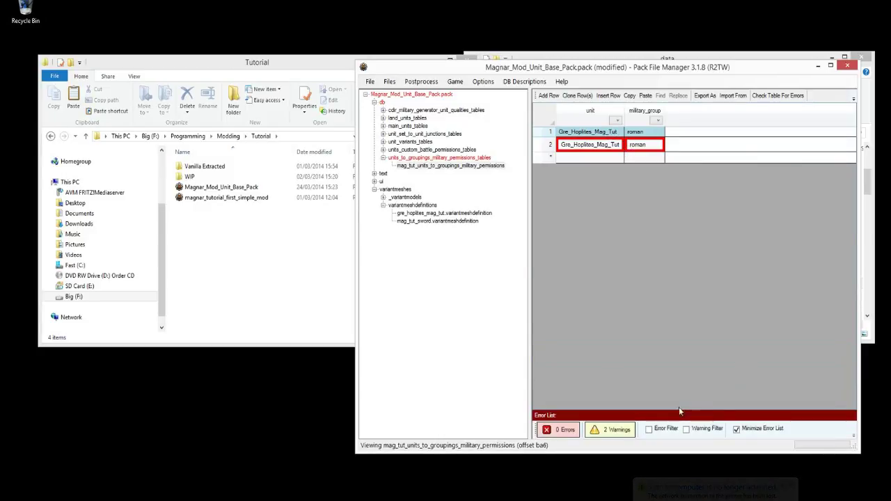
left_click(224, 242)
Step: Navigate to WIP\variantmeshes\variantmeshdefinitions and select mag_tut_sword
double_click(195, 177)
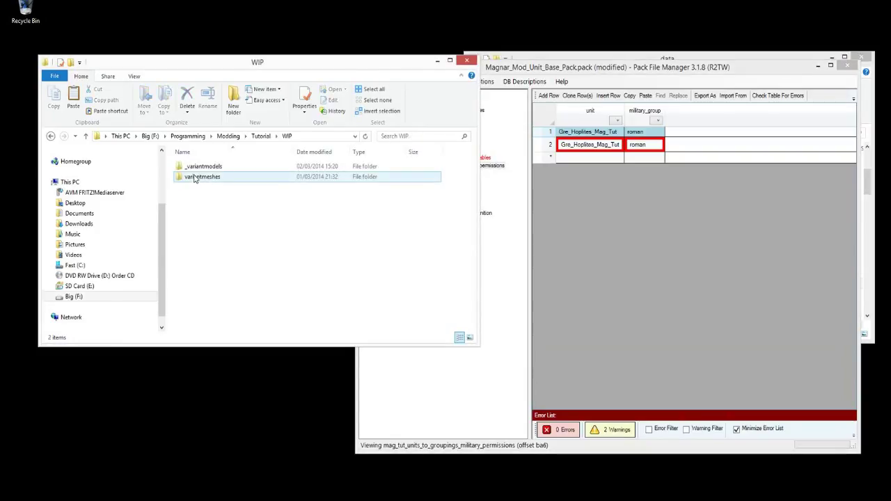
double_click(195, 177)
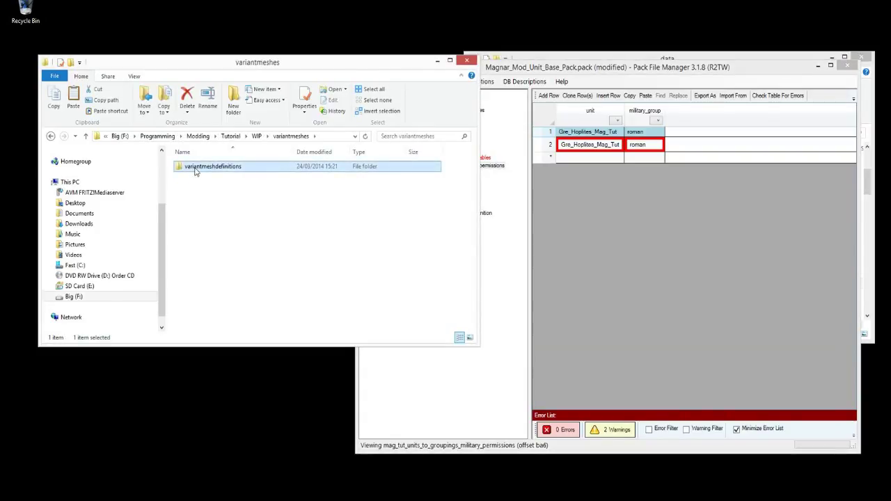
double_click(195, 170)
left_click(195, 180)
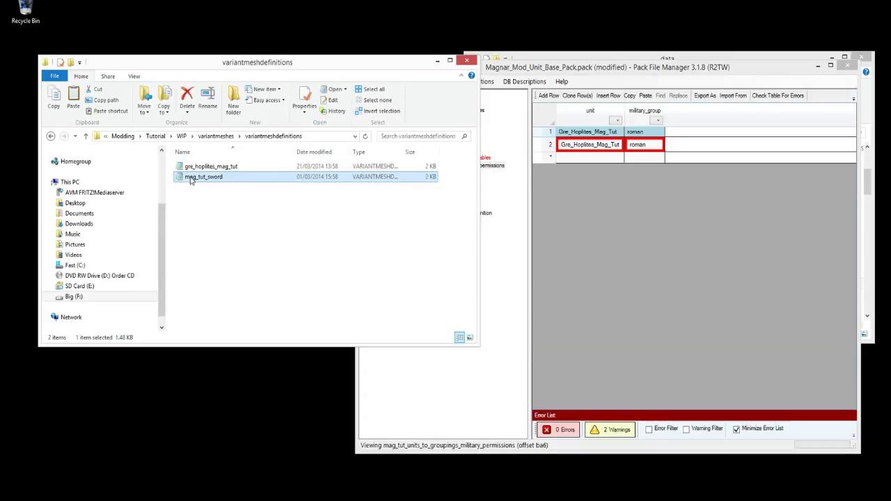
Step: Copy the mag_tut_sword file name from its rename field without changing it
right_click(191, 179)
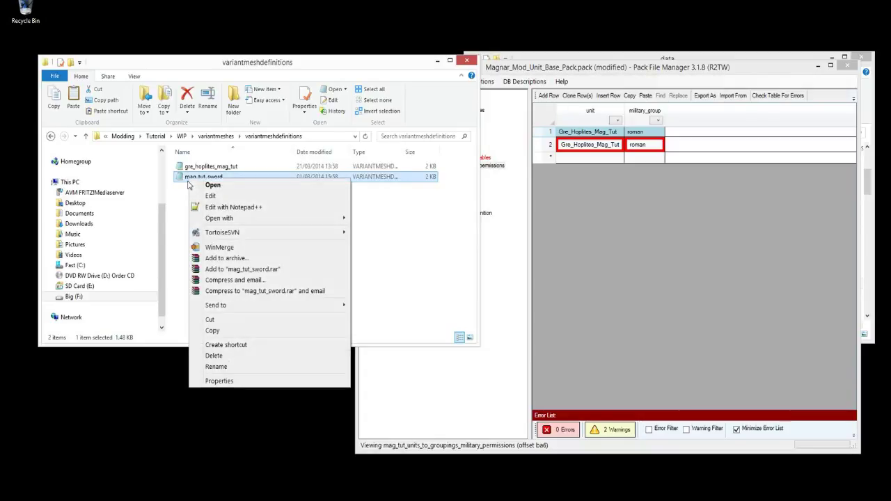
left_click(243, 367)
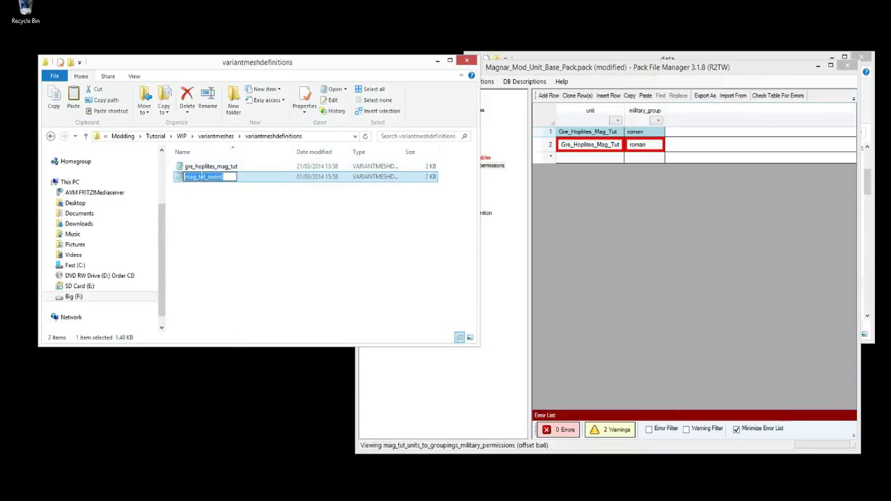
right_click(200, 176)
left_click(223, 209)
left_click(265, 224)
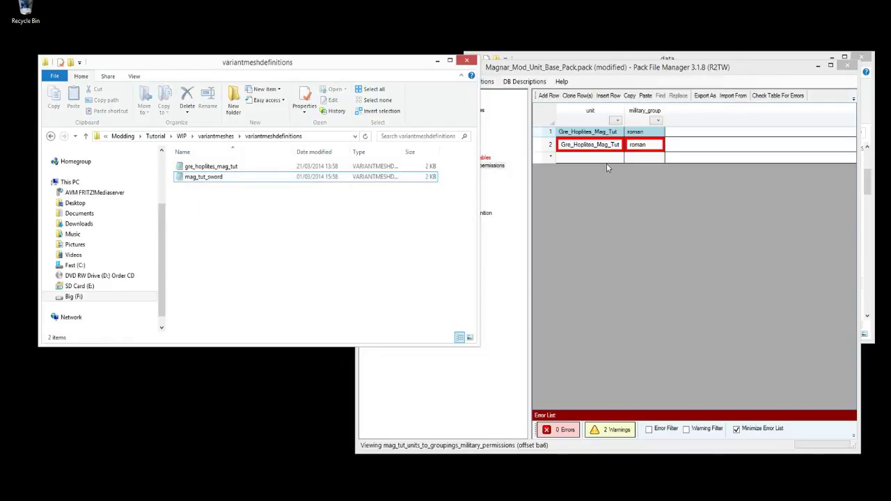
left_click(586, 148)
right_click(589, 155)
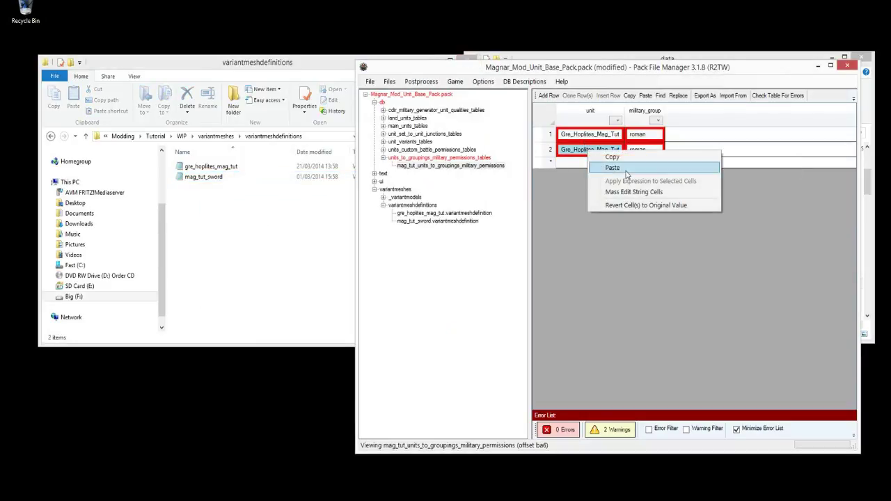
Step: Paste mag_tut_sword into row 2's unit cell and correct it to Mag_Tut_Sword
left_click(613, 169)
left_click(569, 149)
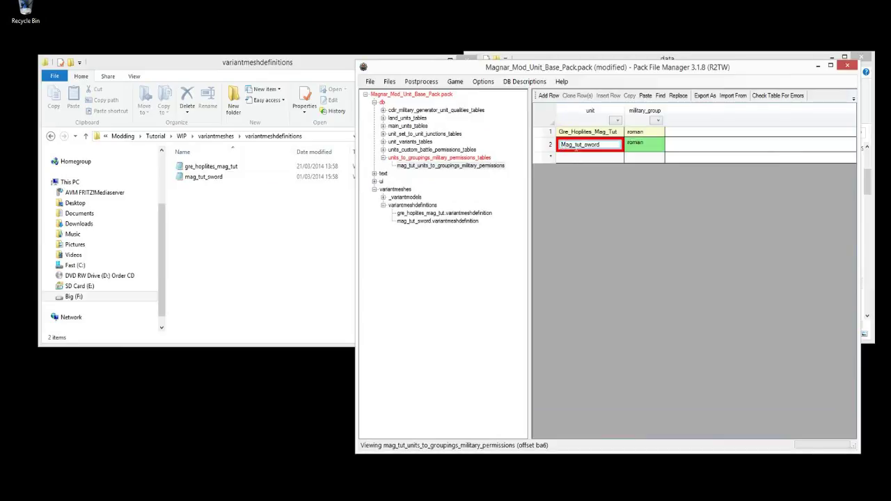
key("BackSpace")
type("T")
left_click(597, 137)
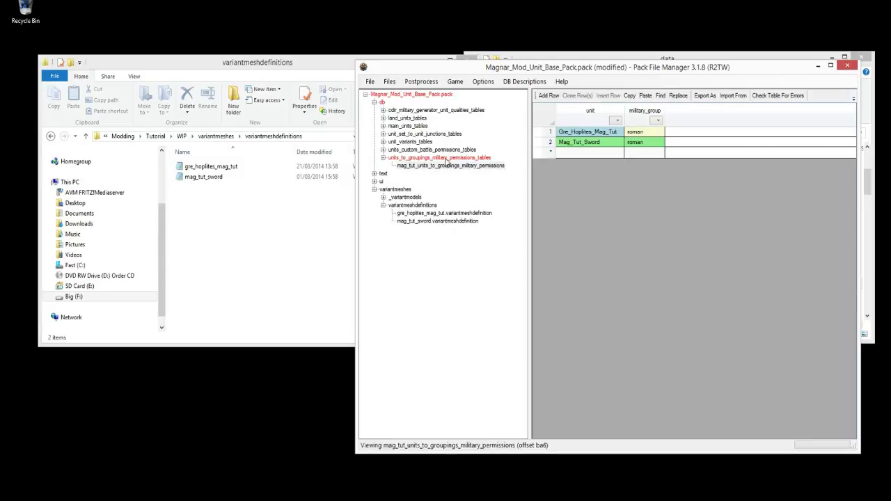
Step: Move the pack manager aside and select the units_custom_battle_permissions_tables folder
left_click(649, 132)
left_click_drag(663, 70, 434, 63)
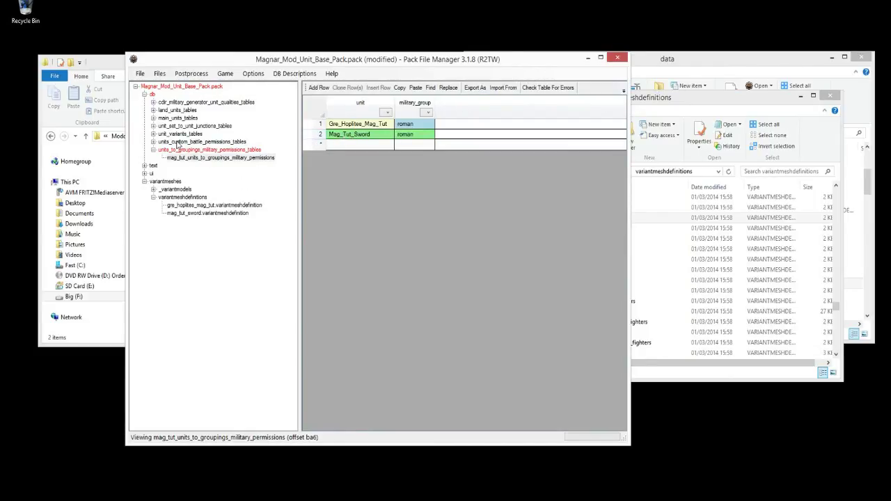
left_click(179, 142)
Step: Copy the Mag_Tut_Sword unit name from the mag_tut military permissions table
left_click(181, 158)
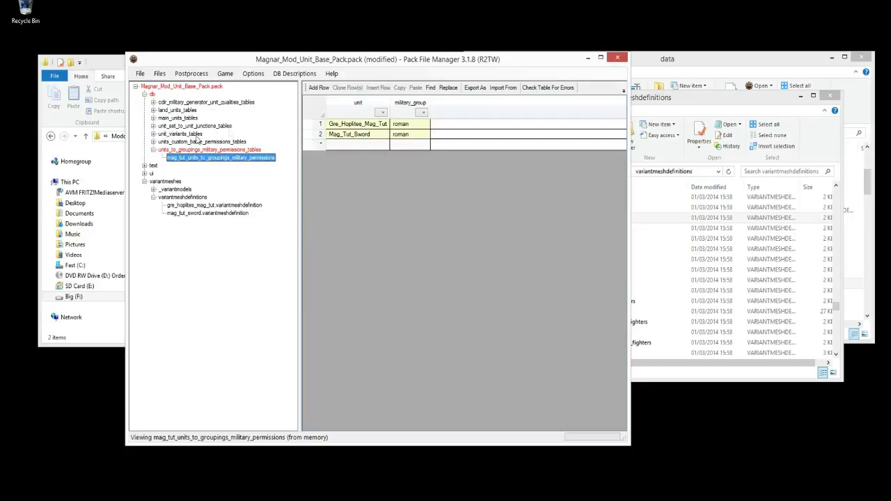
left_click(363, 136)
right_click(328, 127)
left_click(358, 136)
right_click(358, 138)
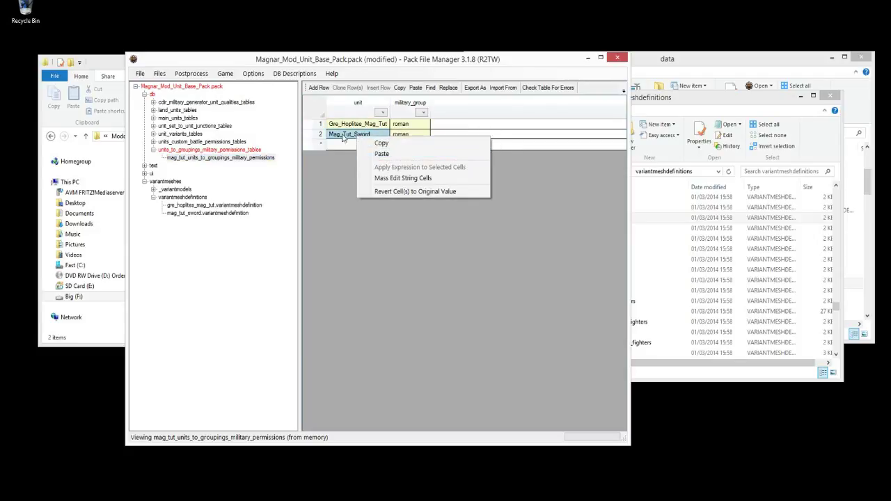
left_click(381, 143)
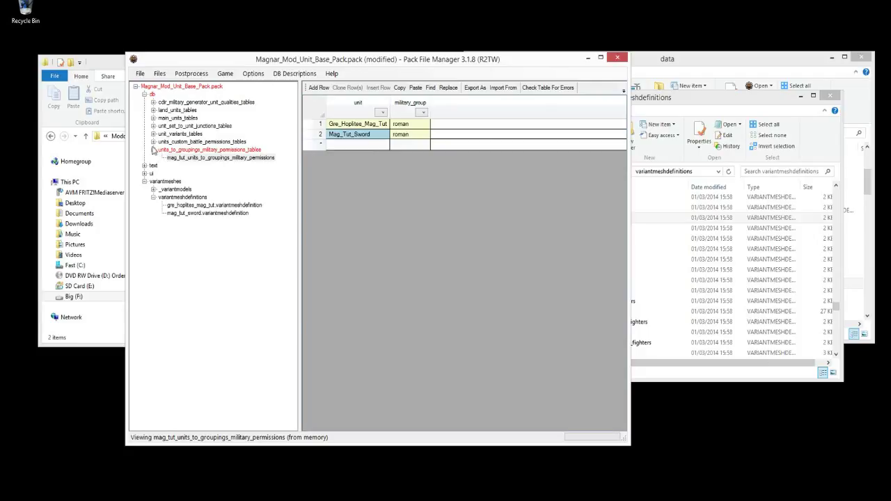
Step: Open the mag_tut table under units_custom_battle_permissions_tables and save the pack
left_click(153, 142)
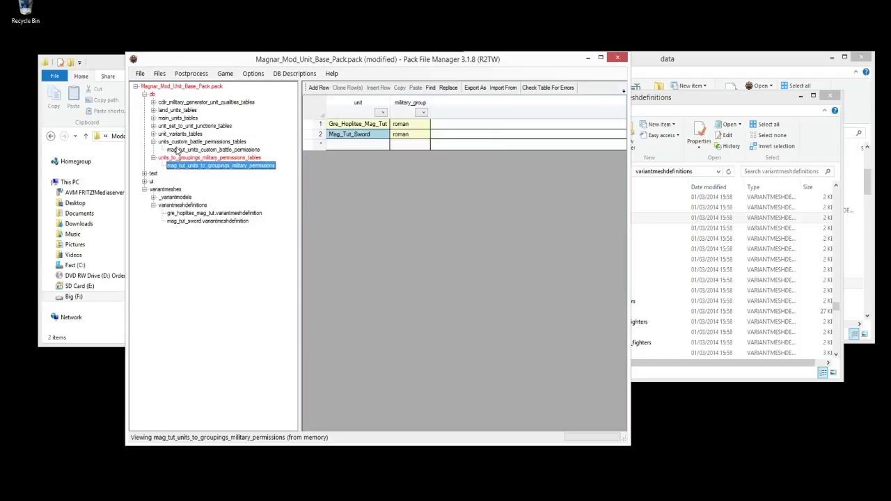
left_click(176, 150)
left_click(140, 73)
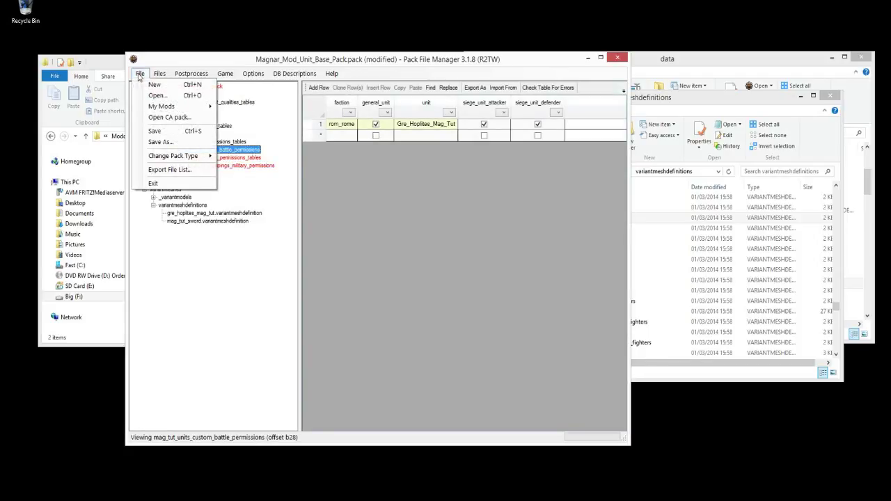
left_click(156, 131)
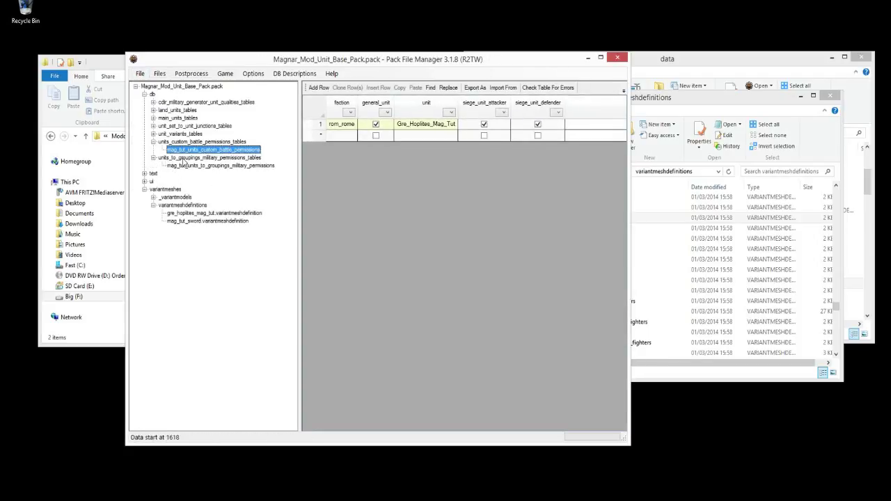